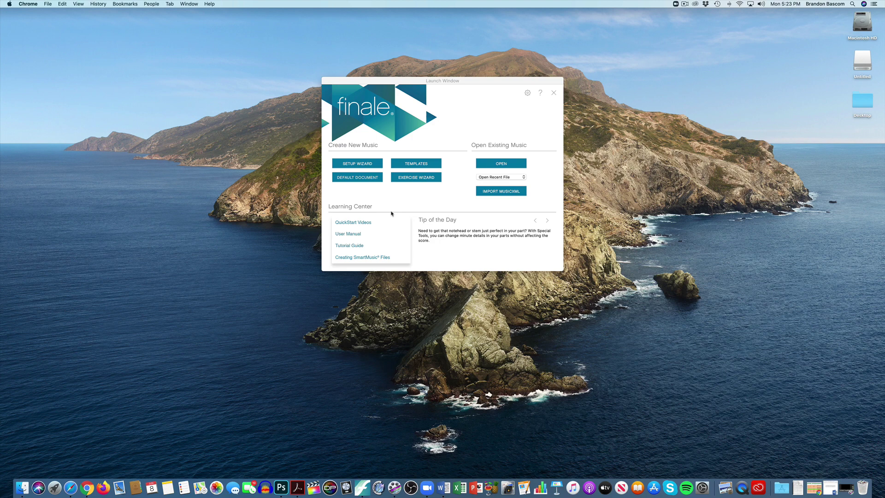
Step: Start a new score with the Document Setup Wizard, using a new ensemble, Engraved Style and landscape score pages
click(358, 166)
click(357, 165)
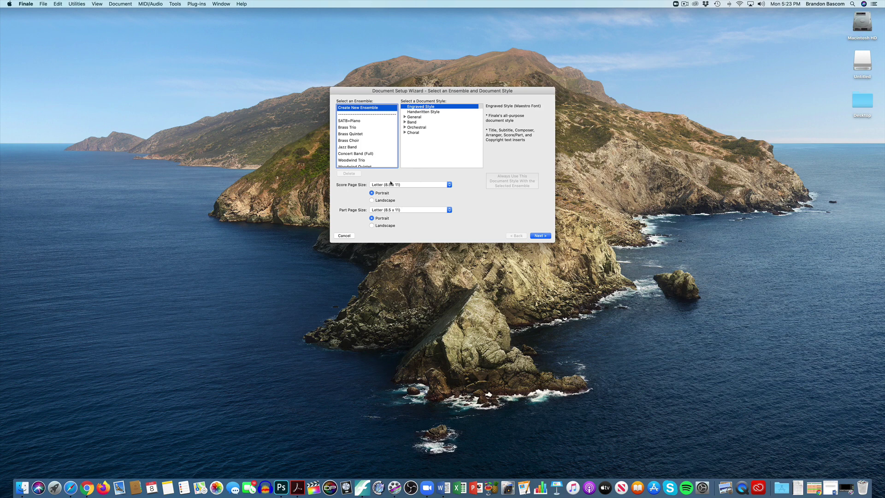
click(372, 200)
click(541, 236)
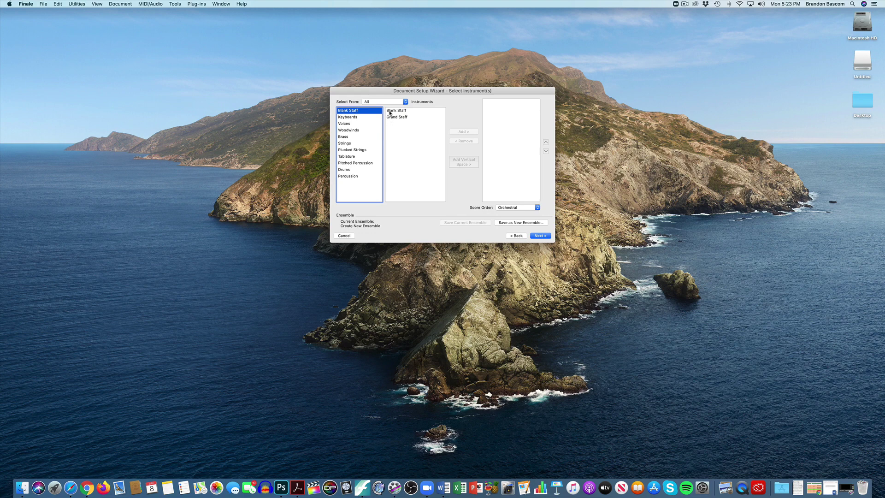
Step: Add a single Blank Staff as the score's only instrument and continue to the score information
click(390, 111)
click(462, 133)
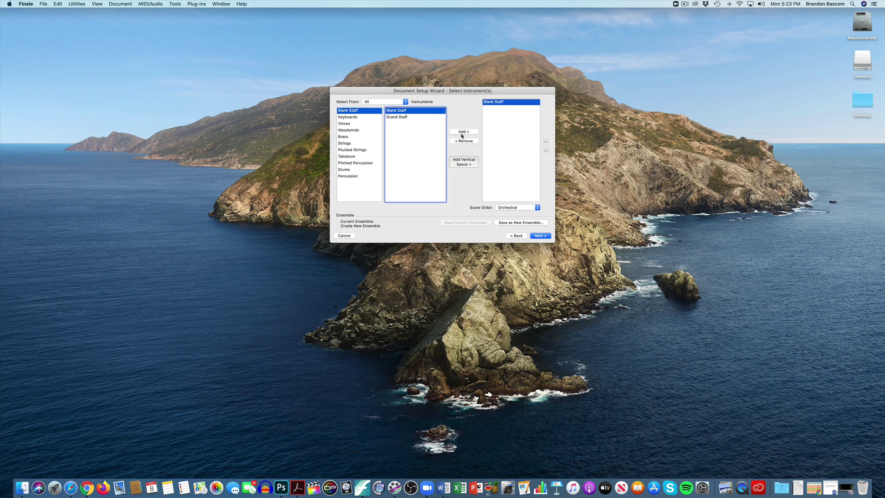
click(539, 237)
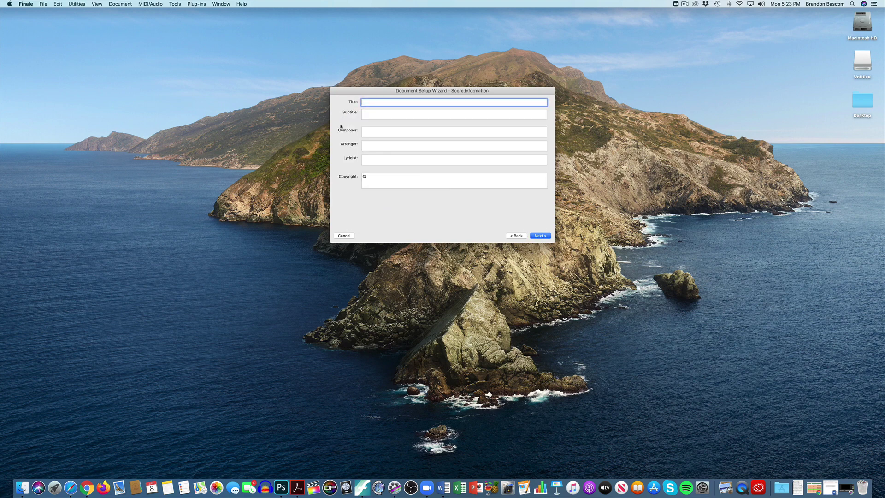
Step: Title the score "Melodic Dictation #2" and continue to the score settings
text(Melodic Dictrat)
text(ation)
click(545, 238)
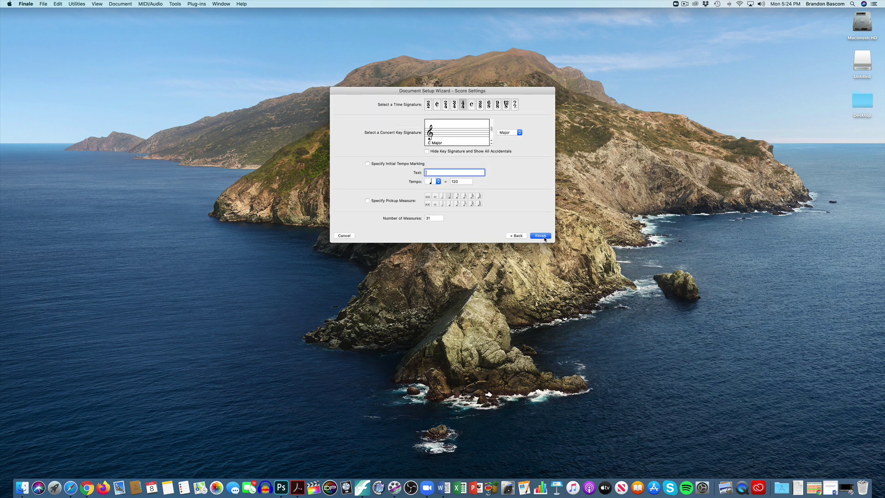
Step: Set the score to G major, common time and 4 measures, and finish creating the document
click(492, 143)
click(472, 106)
click(434, 217)
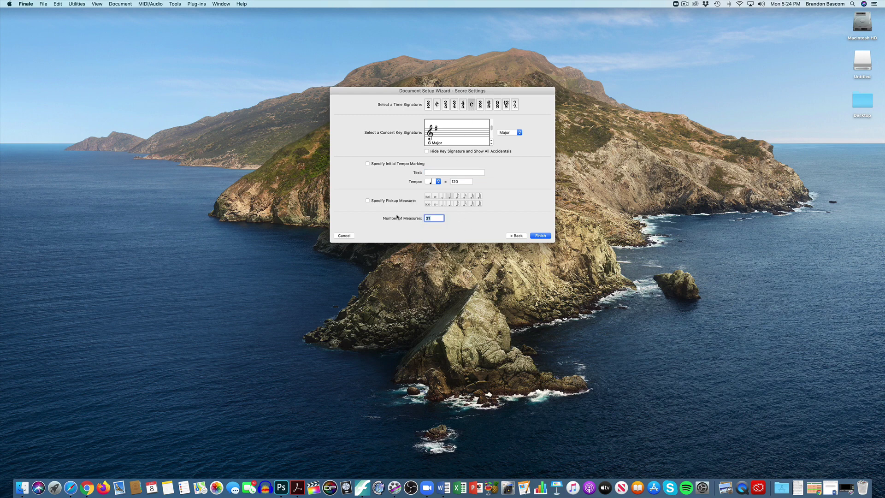
text(4)
click(535, 236)
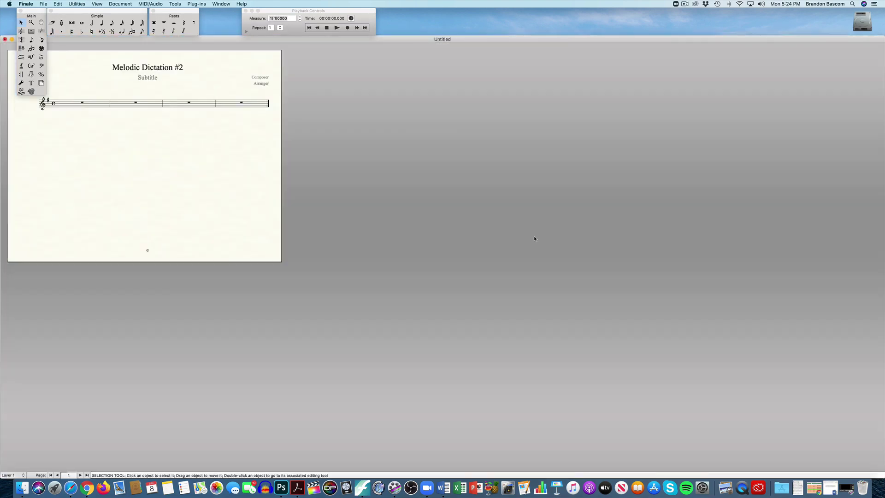
Step: Enter a quarter-note G on the staff as the first beat of measure 1
key(super+equal)
key(super+equal)
key(super+equal)
key(super+equal)
key(super+minus)
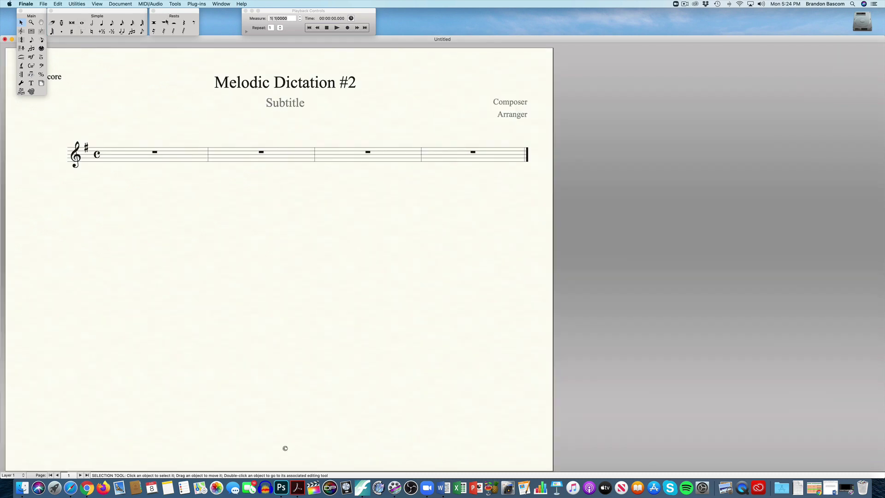
click(101, 22)
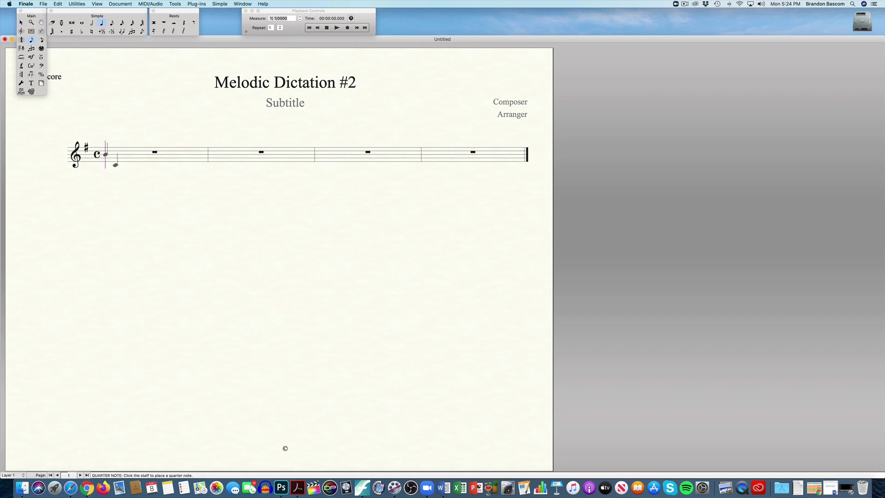
click(110, 157)
Step: Clear the rests after the opening G so the remainder of measure 1 is blank
key(Right)
key(Right)
key(Left)
key(Left)
key(Right)
key(Delete)
key(Right)
key(Right)
key(Right)
key(Right)
Step: Place whole rests in the measures after the first and hide them so those measures are blank
click(164, 23)
click(251, 151)
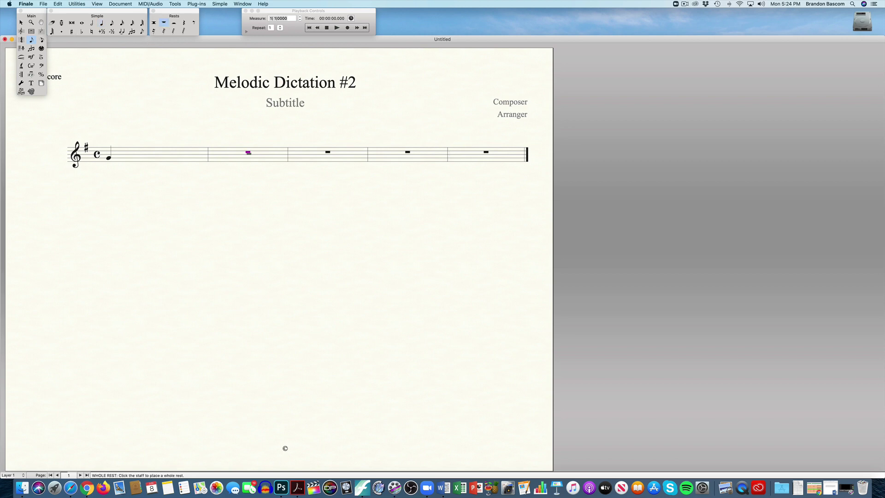
click(327, 152)
key(Delete)
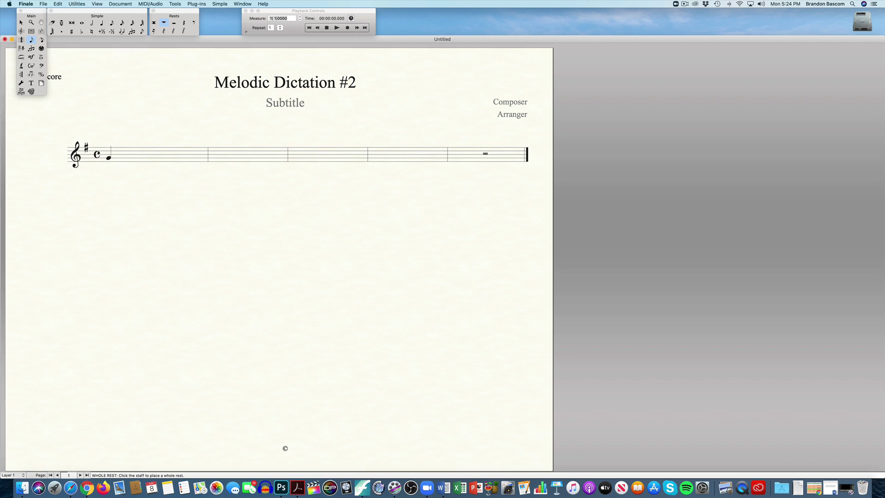
key(Escape)
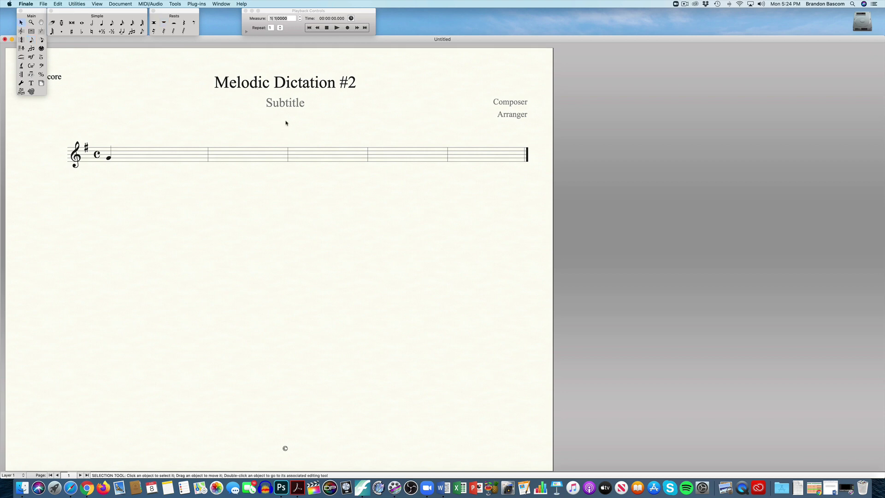
Step: Delete the subtitle, composer, arranger and Score text from the page, keeping only the title
click(286, 105)
key(Delete)
click(514, 102)
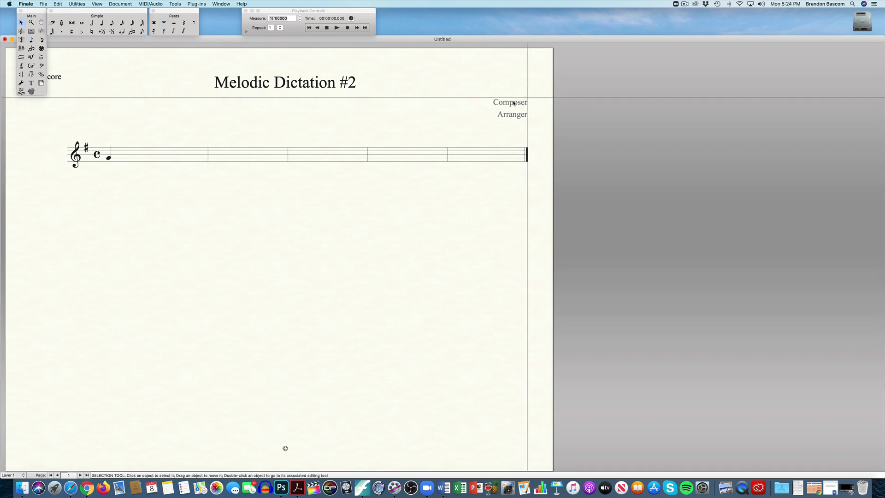
key(Delete)
click(519, 115)
key(Delete)
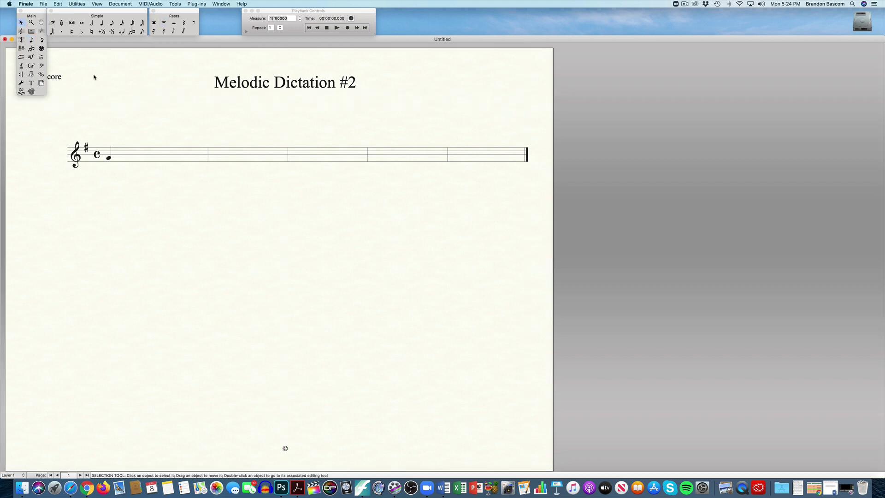
click(56, 78)
key(Delete)
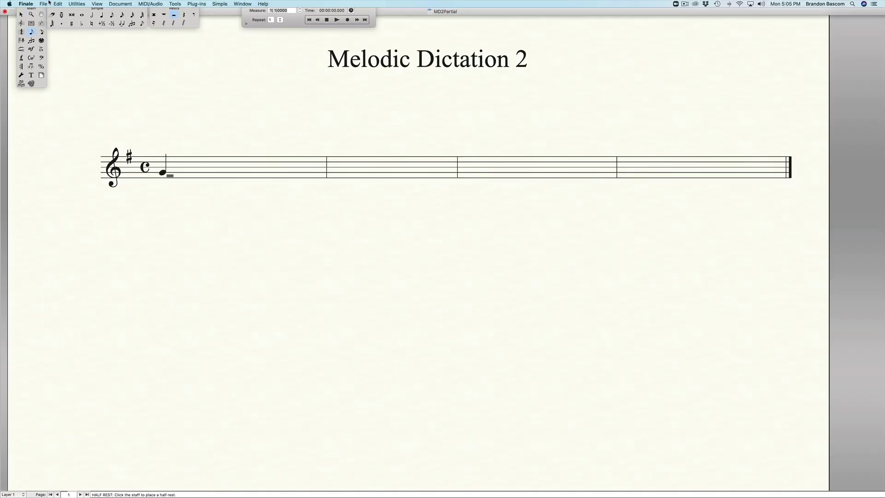
Step: Save the single-note starting score as a PDF named MD2Start in the Melodic Dictation folder
click(43, 4)
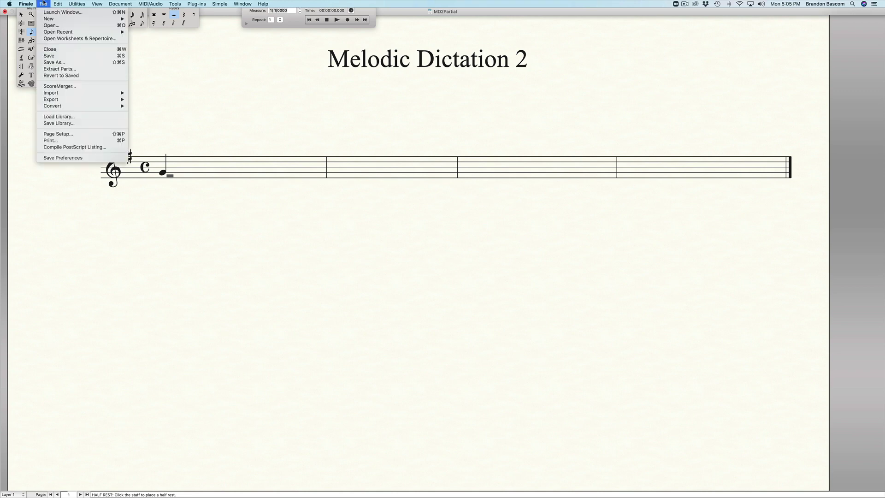
click(70, 140)
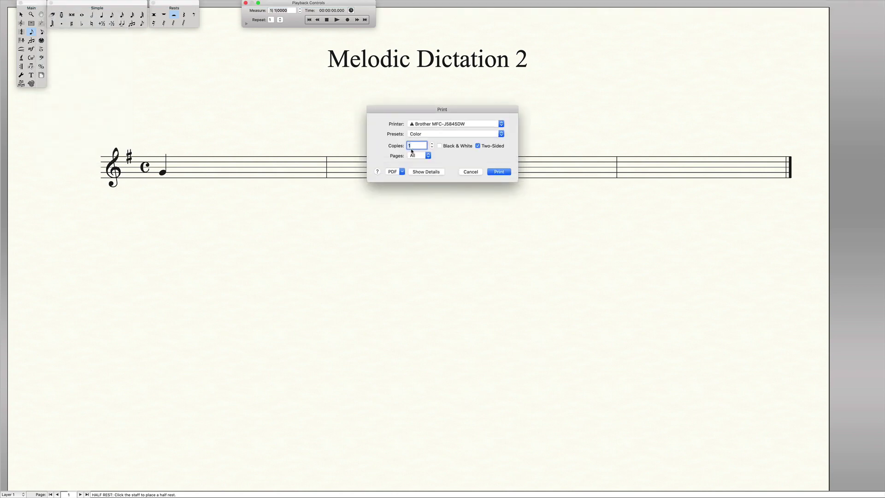
click(397, 172)
click(400, 188)
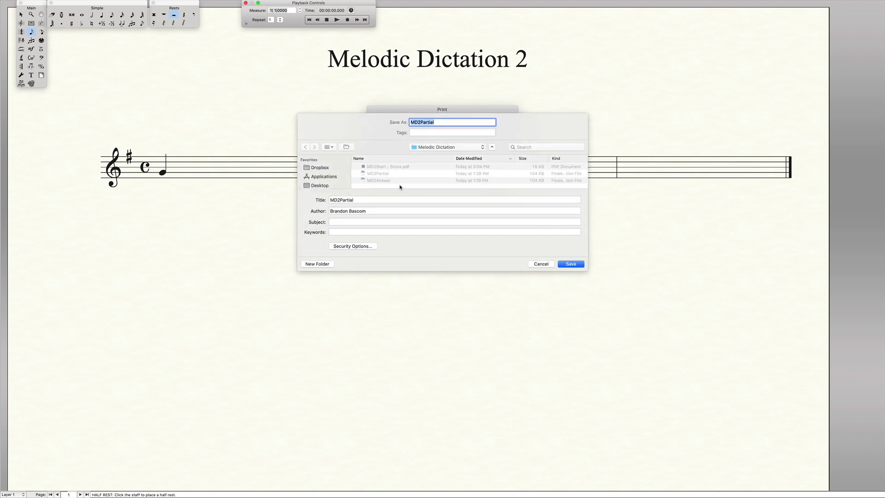
click(393, 169)
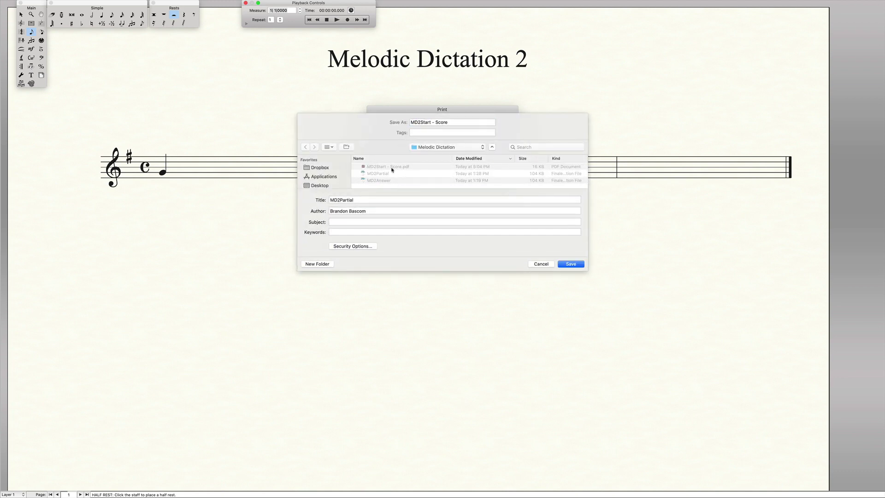
drag(448, 121, 432, 122)
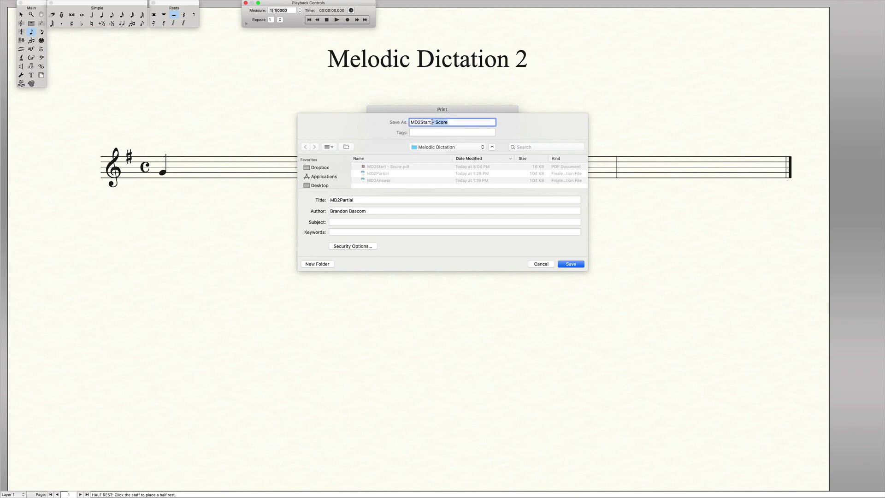
key(BackSpace)
click(575, 266)
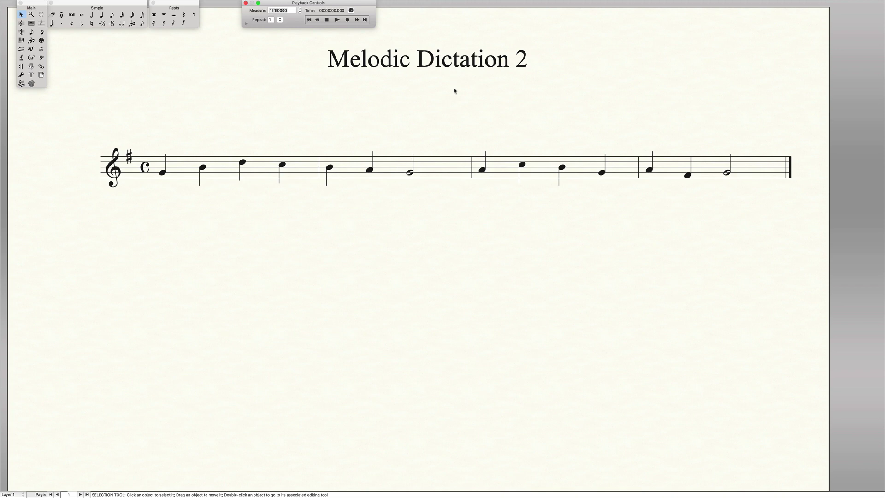
Step: Save the complete answer score as a PDF named MD2Answer in the Melodic Dictation folder
mouse_move(439, 2)
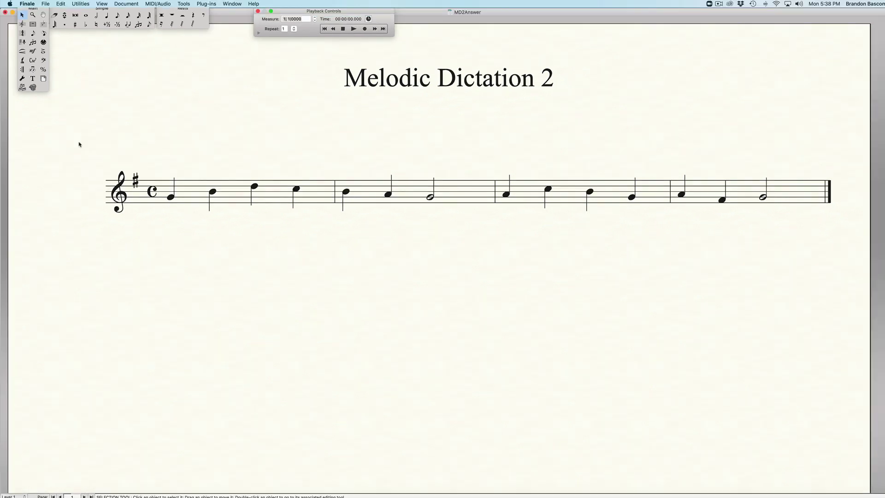
click(45, 4)
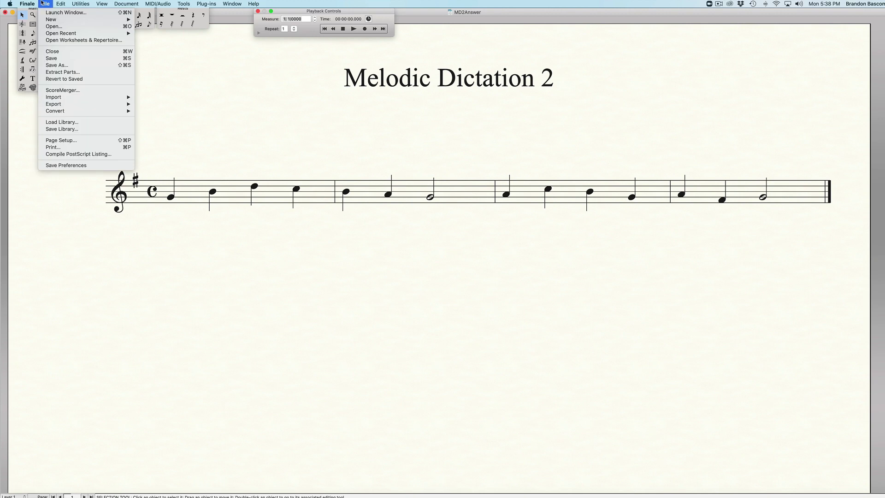
click(64, 147)
click(416, 182)
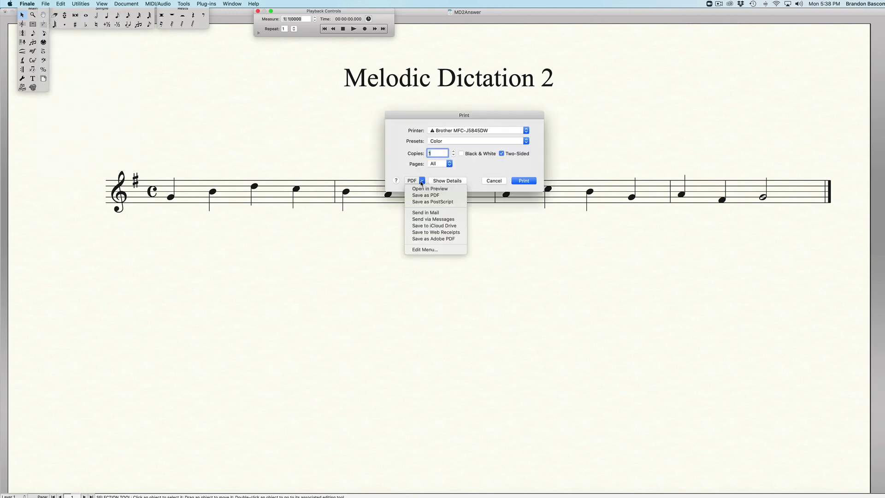
click(418, 199)
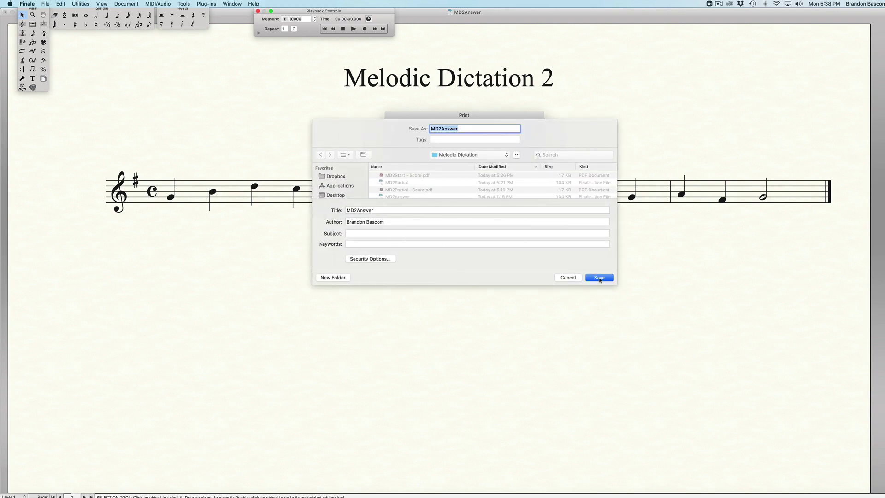
click(599, 278)
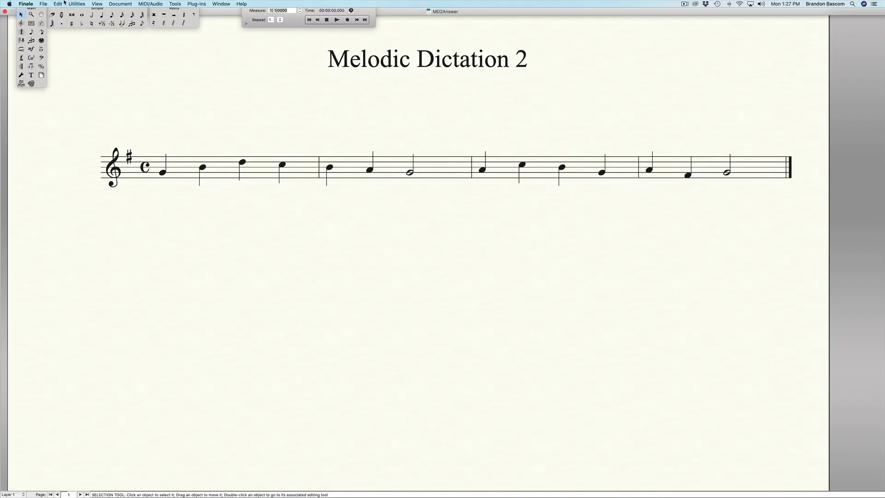
Step: Save a copy of the answer score as MD2Partial in the Melodic Dictation folder
click(40, 4)
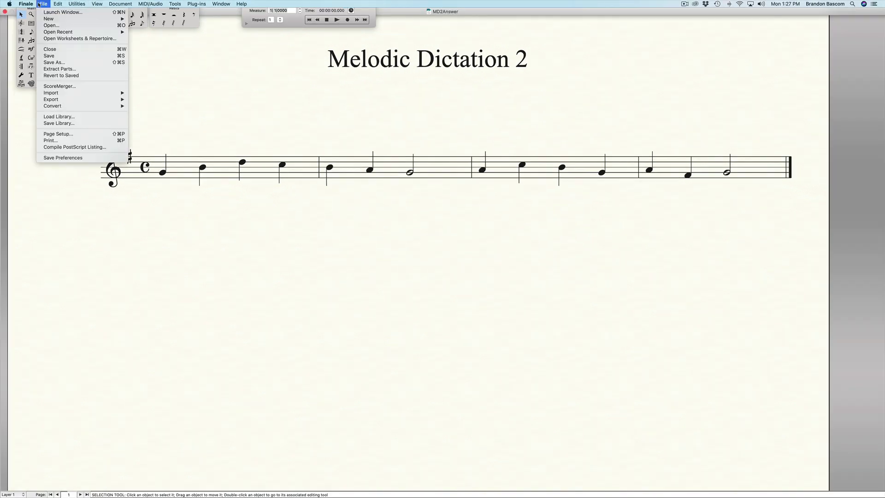
click(49, 62)
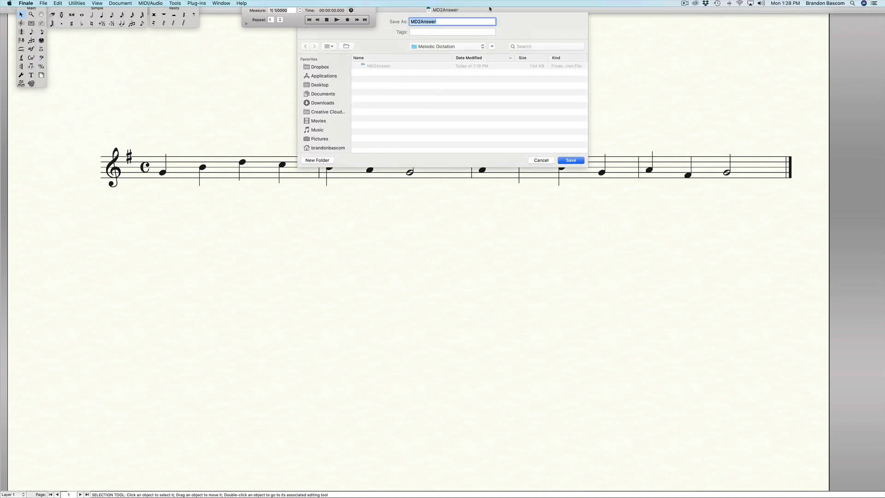
click(444, 22)
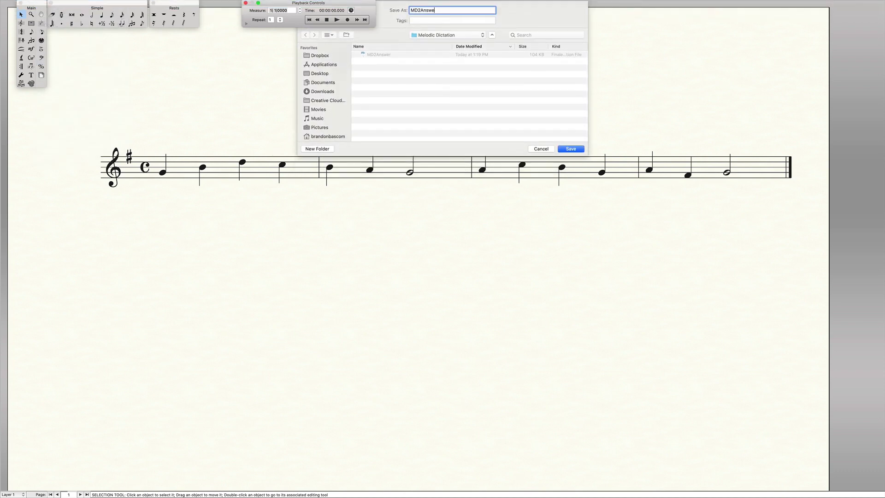
key(BackSpace)
key(BackSpace)
key(BackSpace)
key(BackSpace)
key(BackSpace)
text(Praartial)
key(Return)
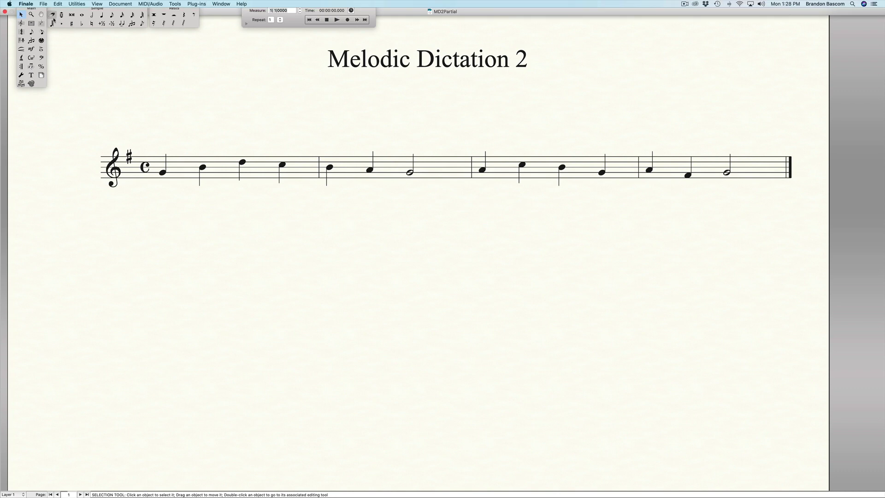
Step: Erase measure 1's fourth note, all of measure 2, measure 3's last two notes and measure 4's two quarter notes
click(52, 14)
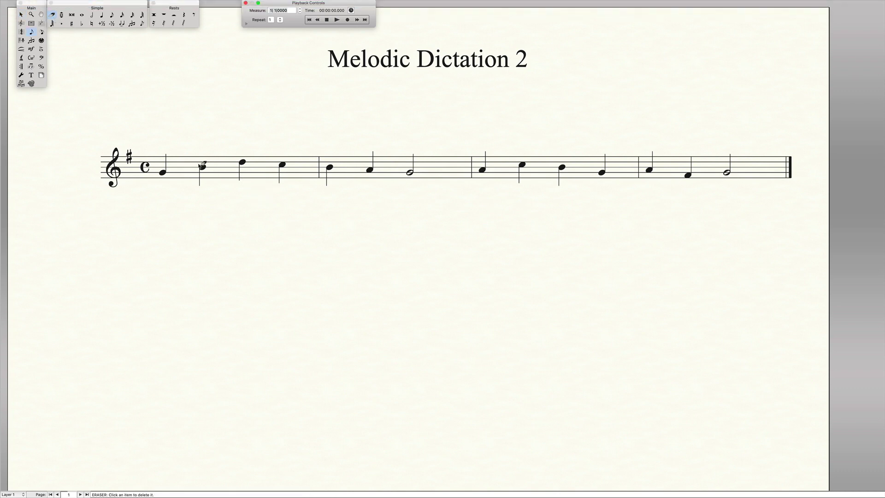
click(286, 165)
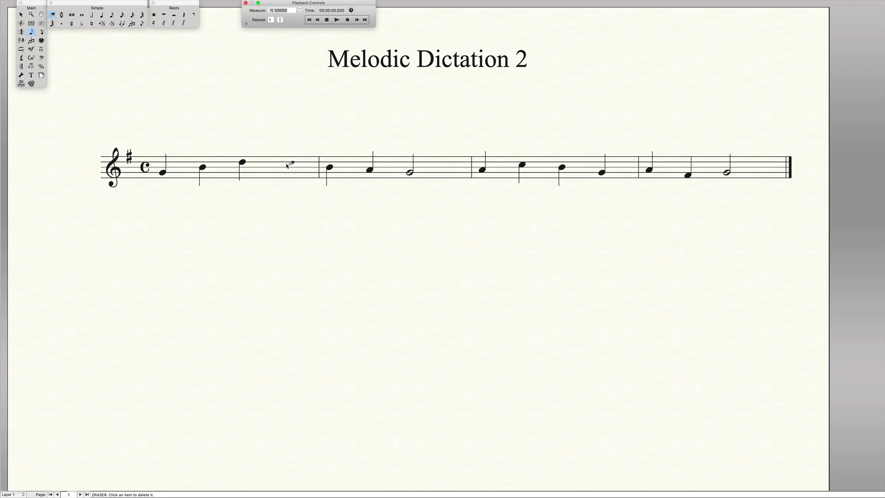
click(331, 169)
click(331, 169)
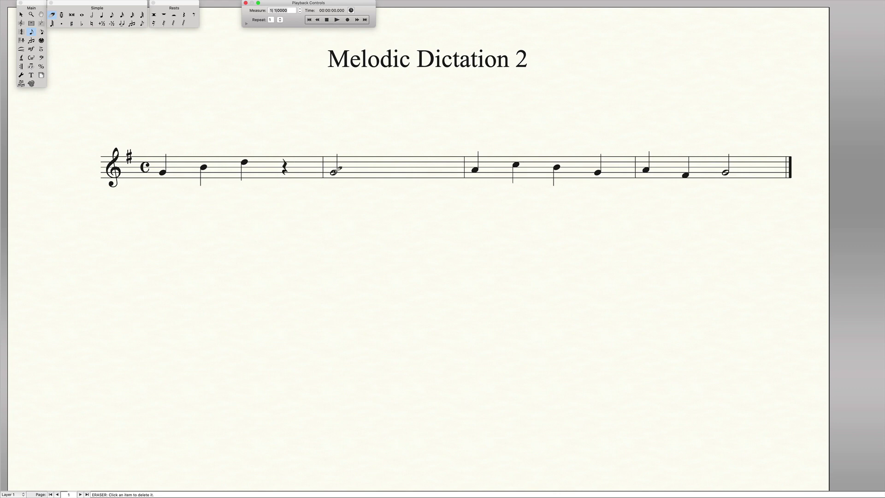
click(334, 172)
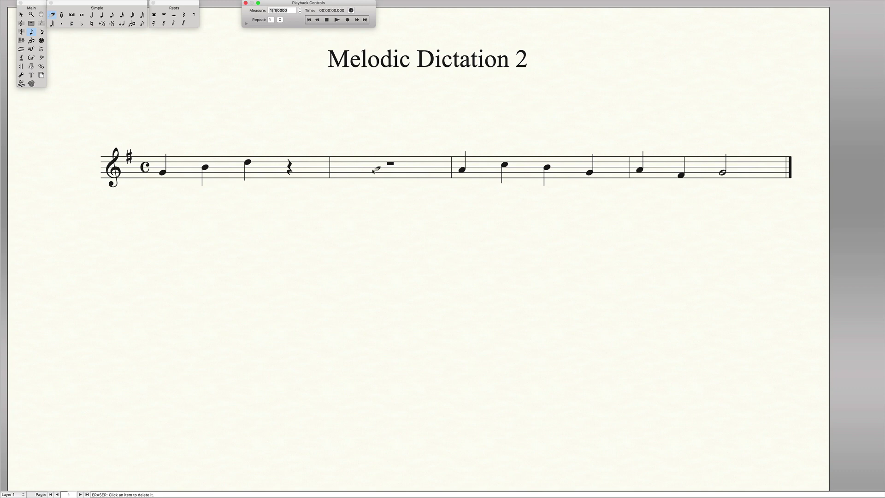
click(546, 168)
click(546, 168)
mouse_move(399, 2)
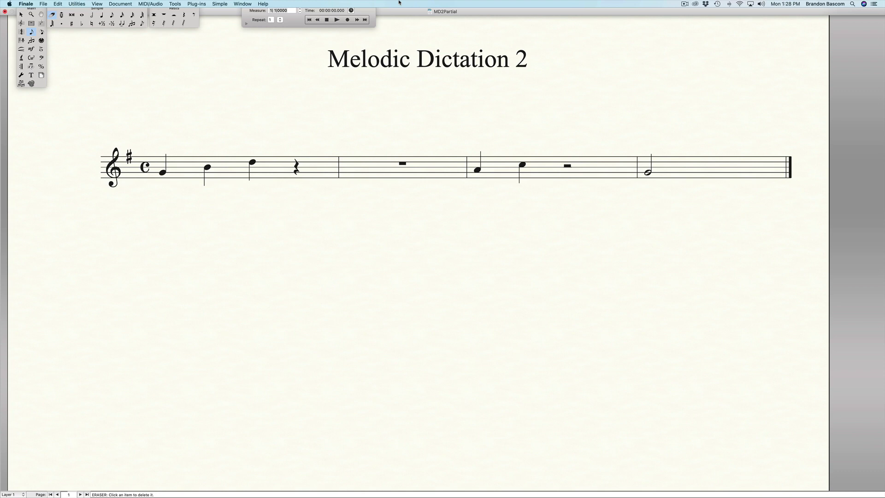
Step: Fill the first two beats of measure 4 with hidden quarter notes C and B, and turn off the display of hidden notes and rests
click(101, 15)
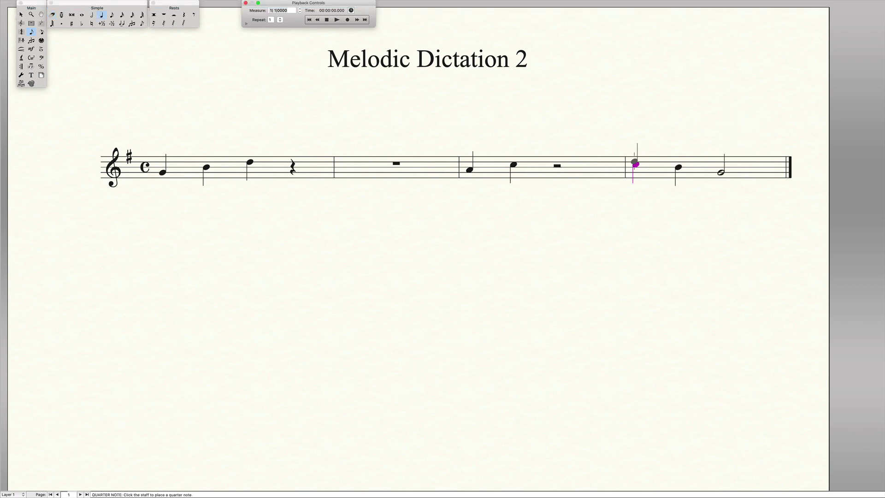
key(Right)
click(97, 4)
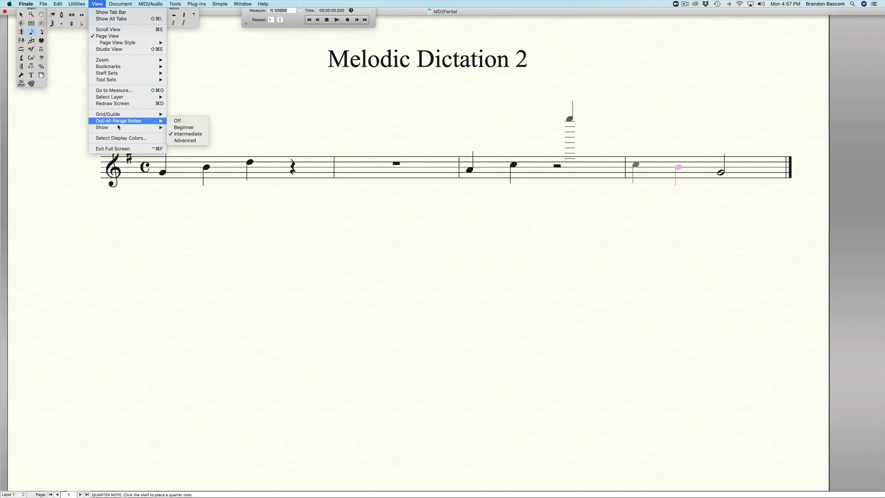
mouse_move(119, 129)
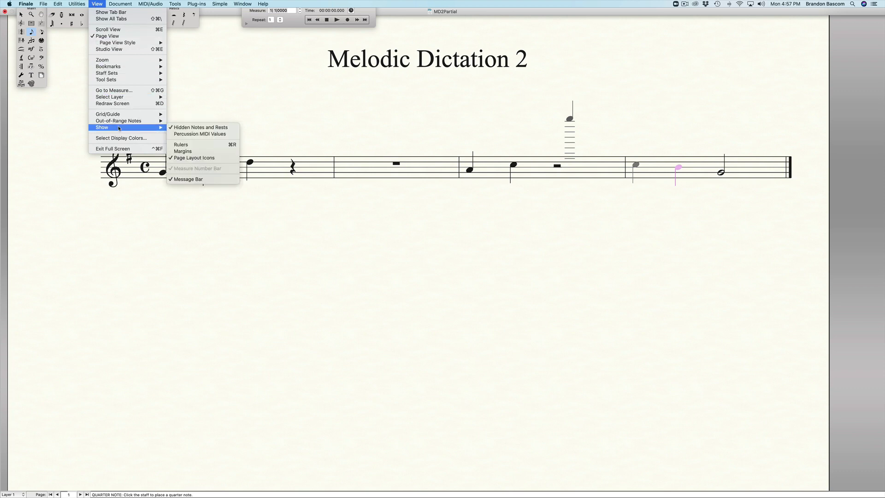
click(179, 129)
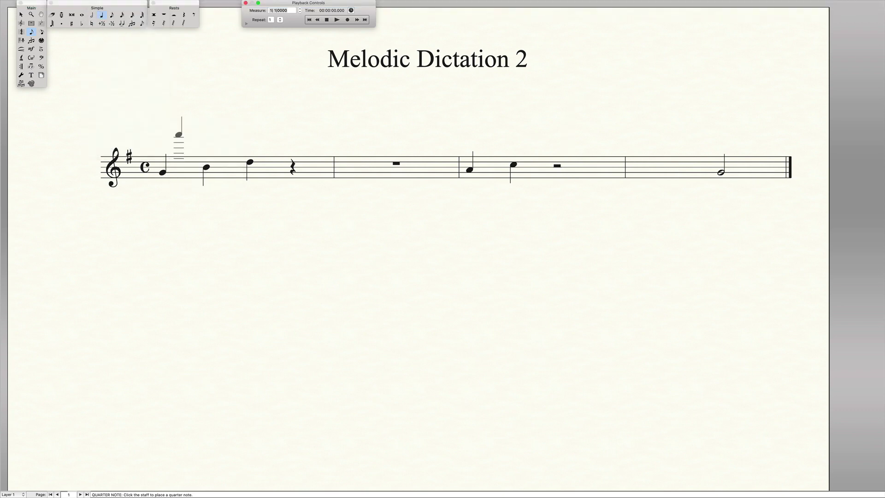
Step: Clear measure 4's half note and the remaining rests in measures 1 to 3 from the staff
click(52, 15)
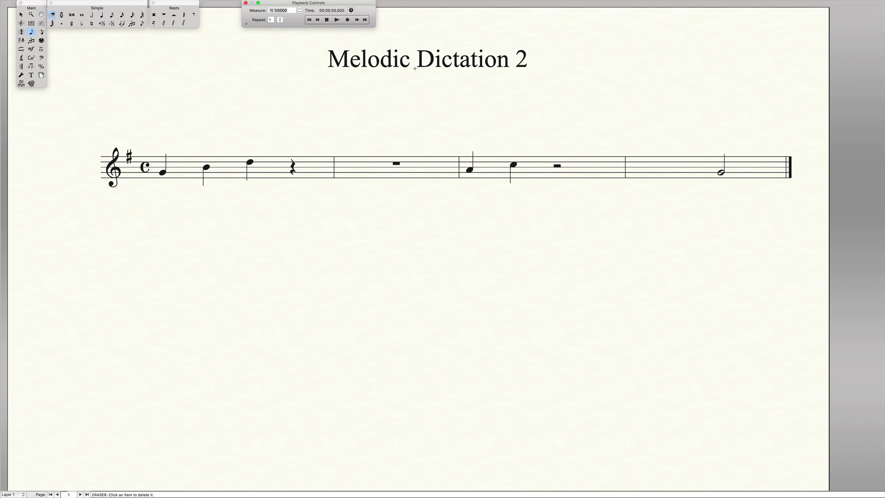
click(722, 173)
click(557, 166)
click(164, 15)
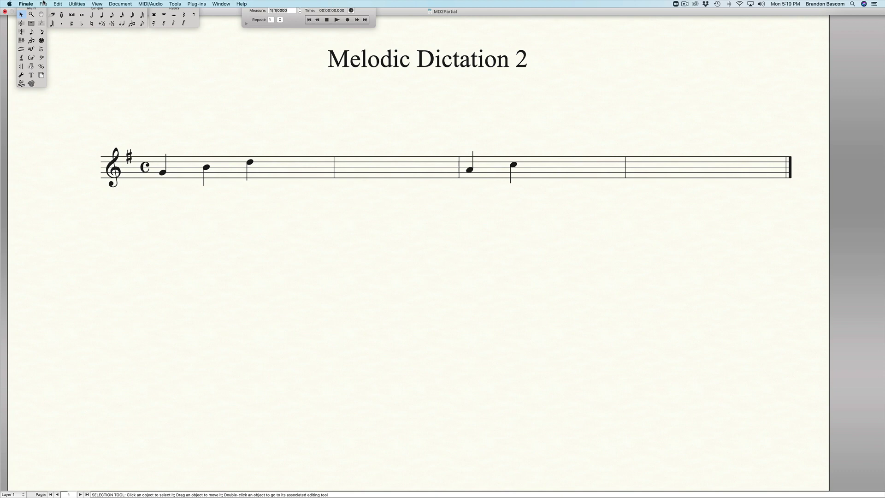
Step: Save the partial score as a PDF named MD2Partial in the Melodic Dictation folder
click(43, 4)
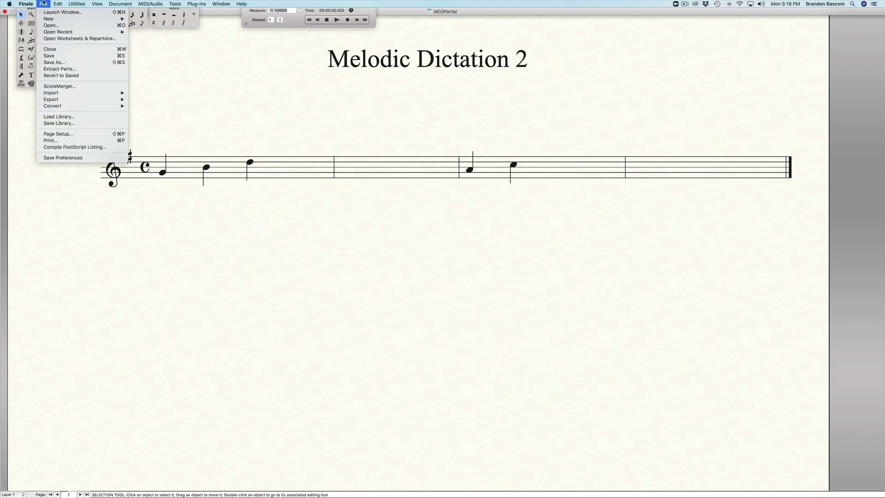
click(64, 142)
click(394, 172)
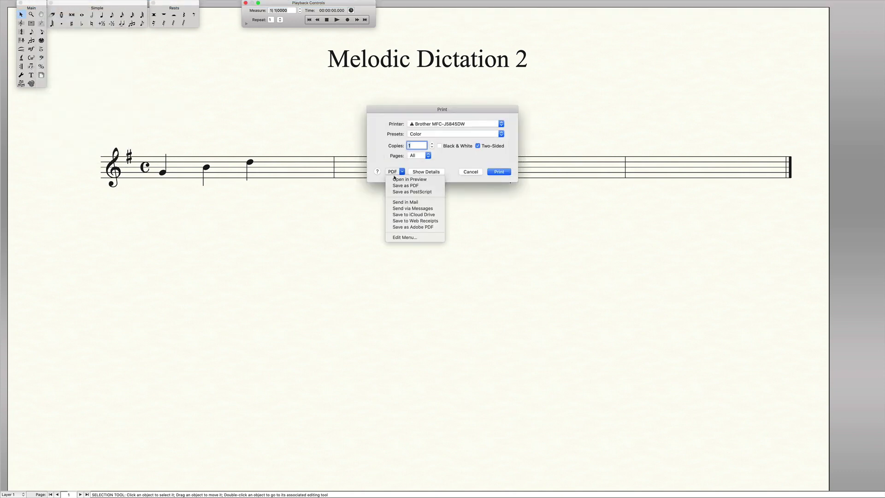
click(397, 186)
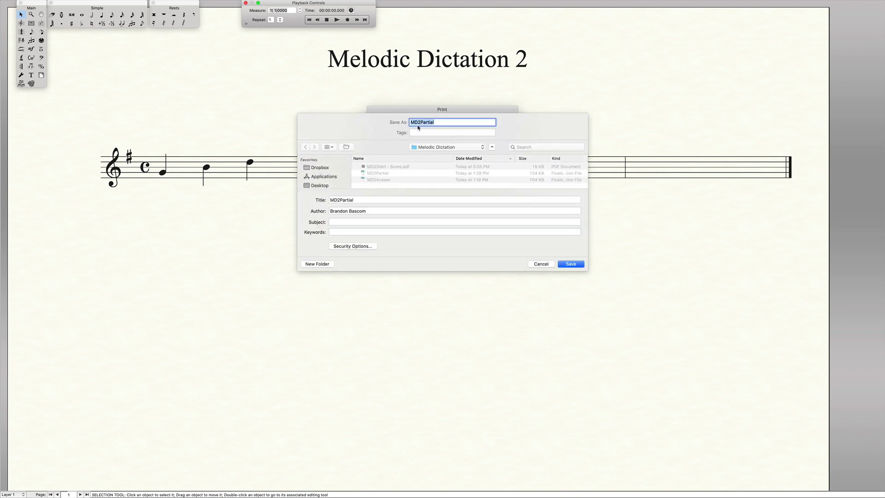
click(571, 265)
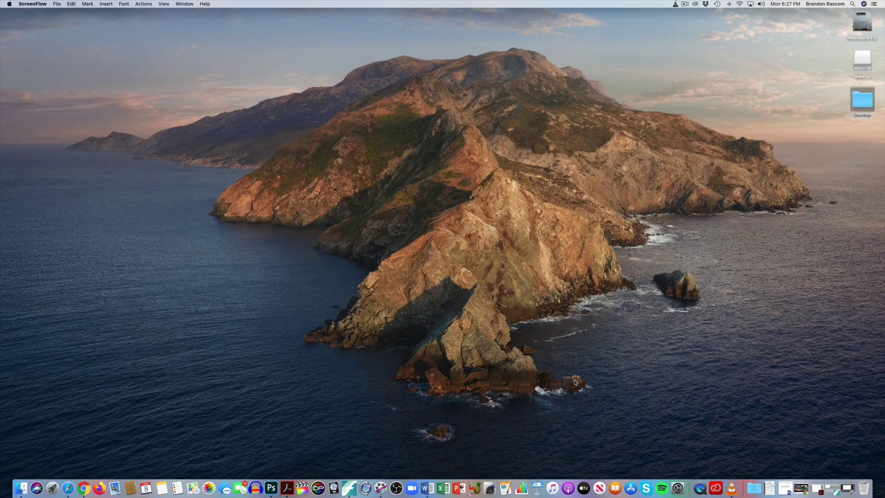
click(685, 3)
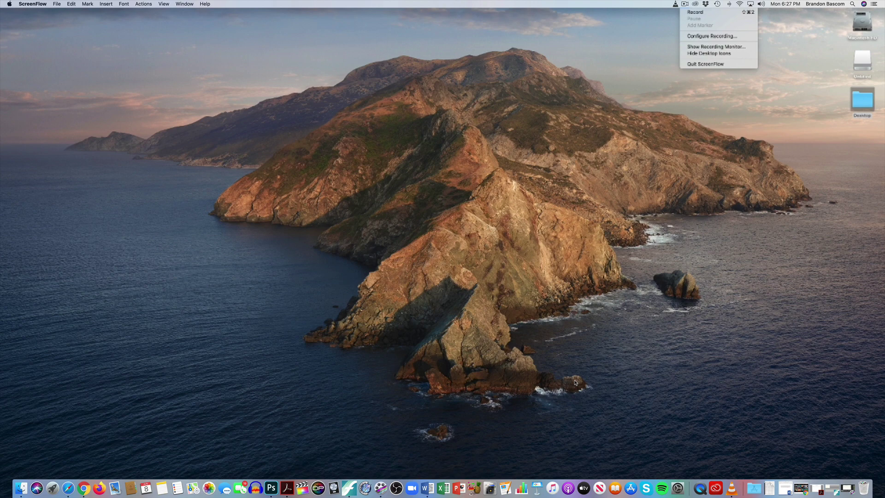
click(689, 15)
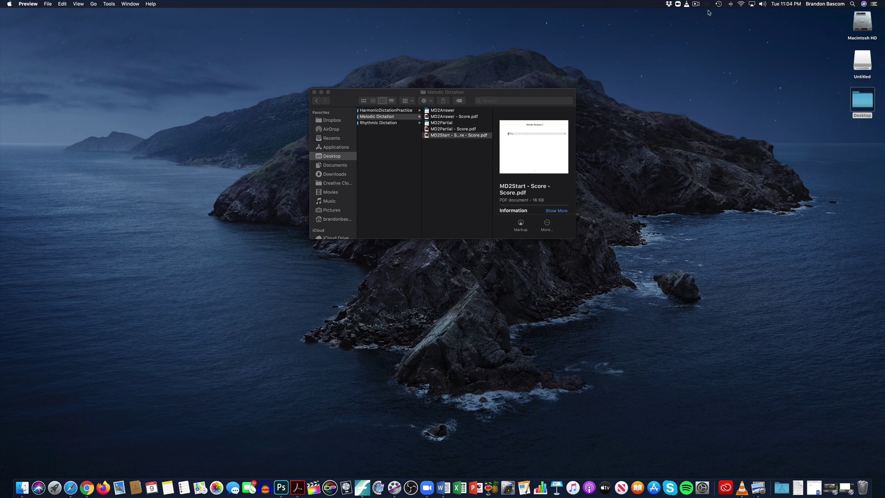
Step: Open MD2Start - Score - Score.pdf from the Melodic Dictation folder in Preview and show it full screen
right_click(440, 135)
mouse_move(516, 145)
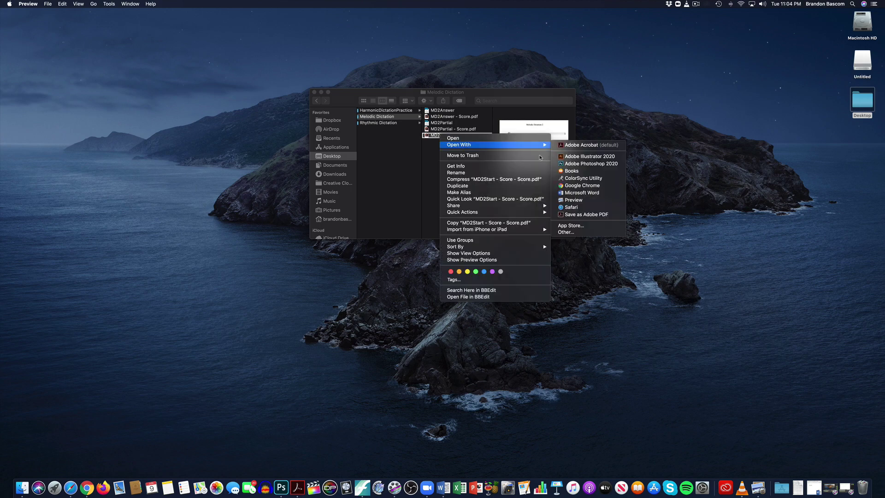
click(574, 200)
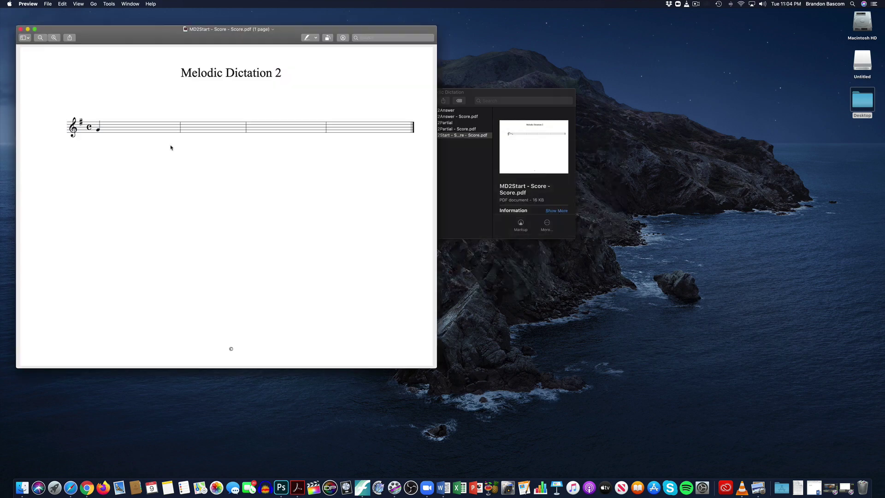
click(34, 29)
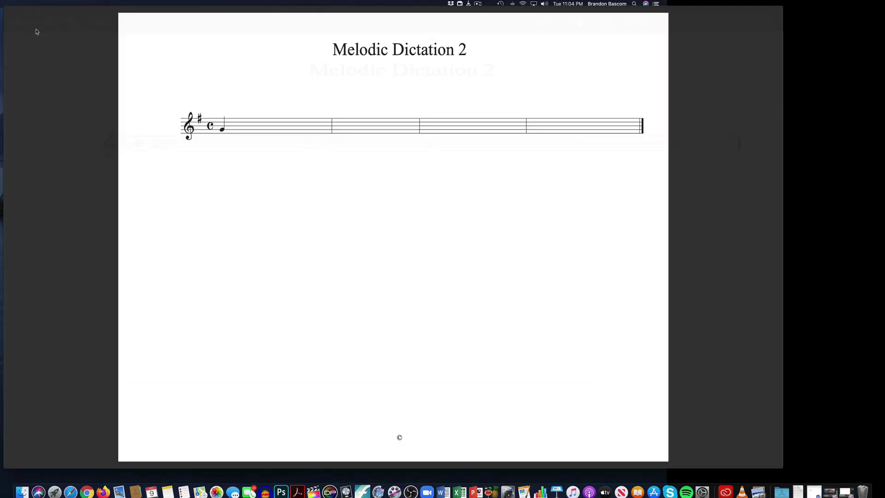